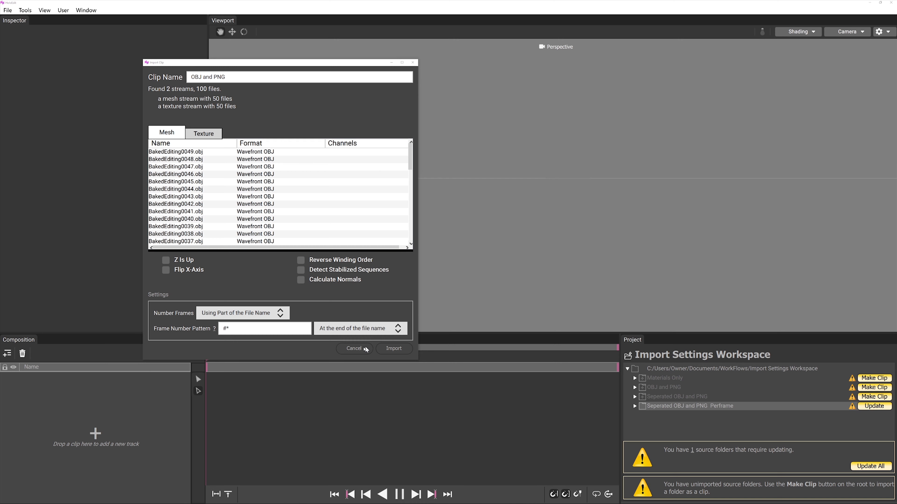
# Step: Cancel the OBJ and PNG clip import and open the reimport settings for the Seperated OBJ and PNG Perframe folder
pyautogui.click(365, 349)
pyautogui.rightClick(720, 409)
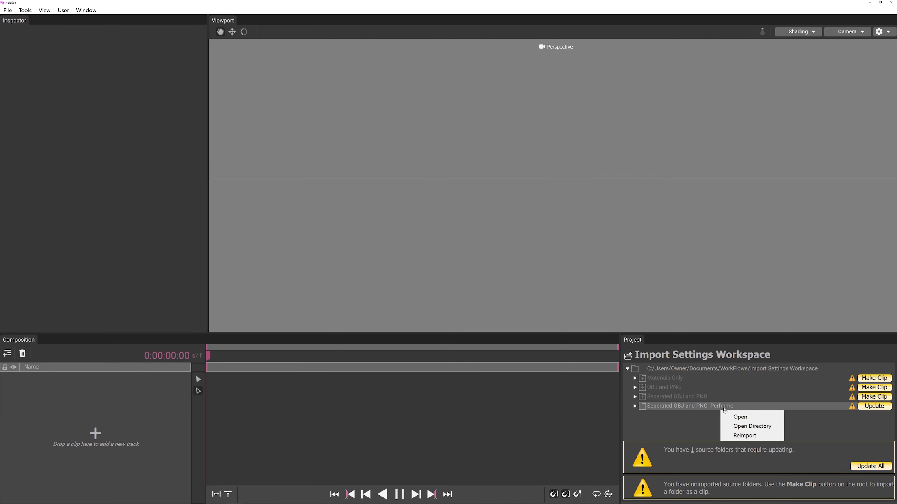
pyautogui.click(745, 436)
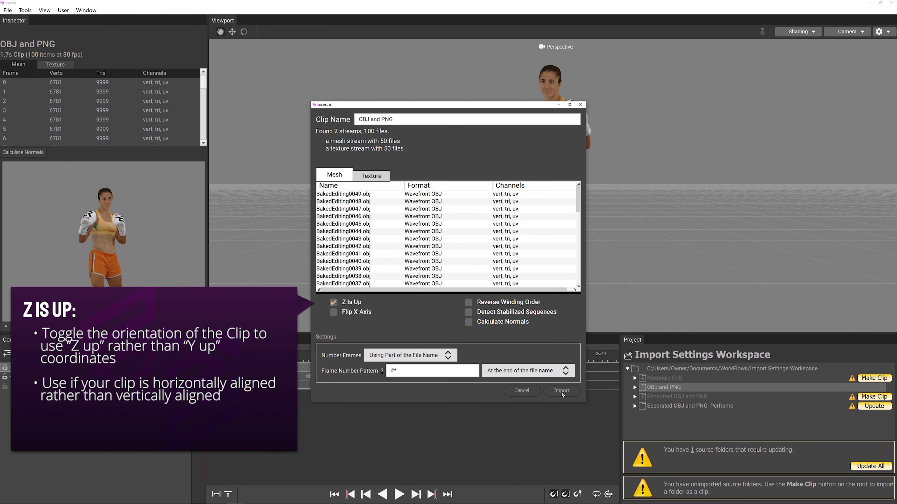
# Step: Reimport the OBJ and PNG clip with Z Is Up enabled and inspect the performer's orientation
pyautogui.click(561, 391)
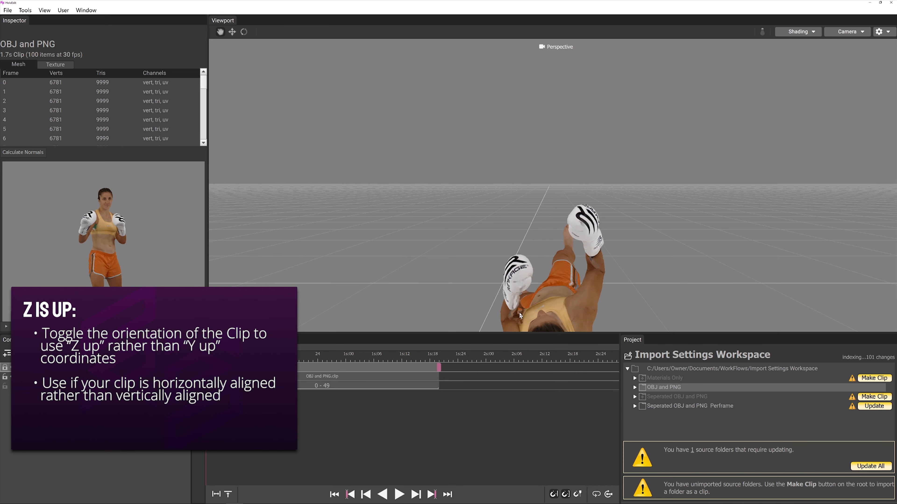
pyautogui.scroll(-3, 522, 315)
pyautogui.moveTo(477, 291); pyautogui.dragTo(551, 283, button='middle')
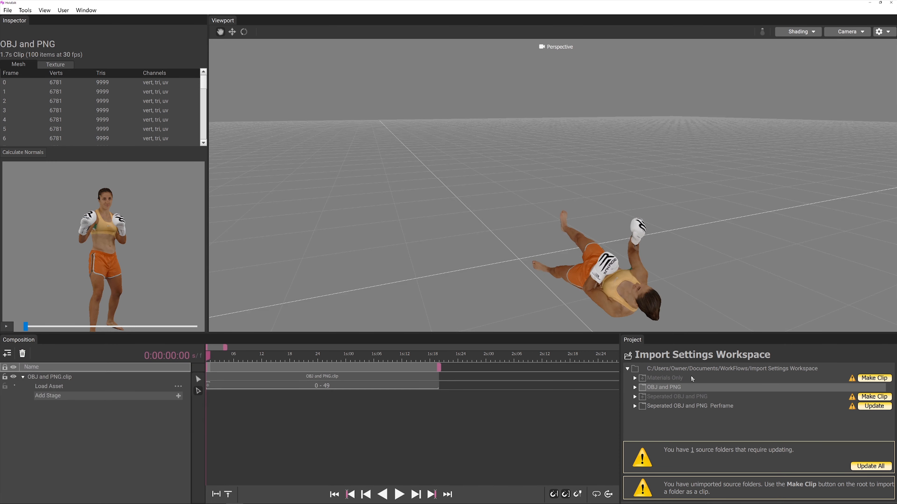
# Step: Reimport the OBJ and PNG clip with Z Is Up disabled and Flip X-Axis enabled, and inspect the mirrored performer
pyautogui.rightClick(684, 388)
pyautogui.click(717, 410)
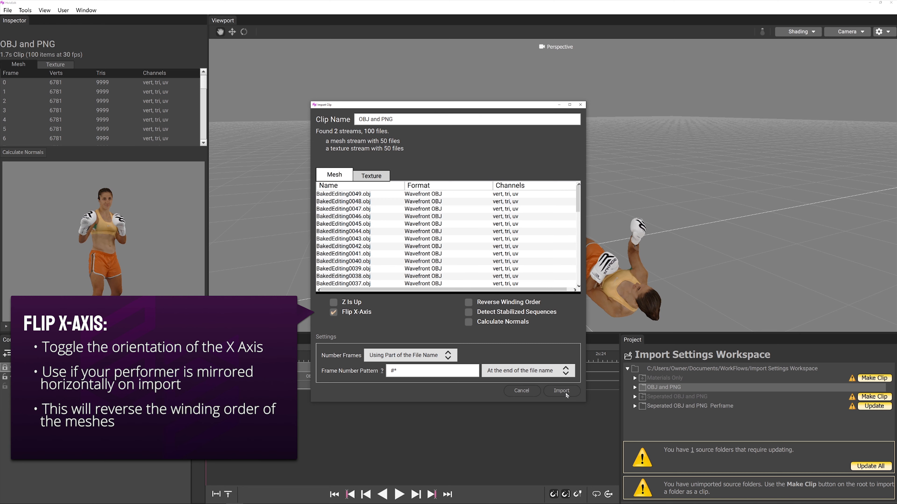
pyautogui.click(566, 393)
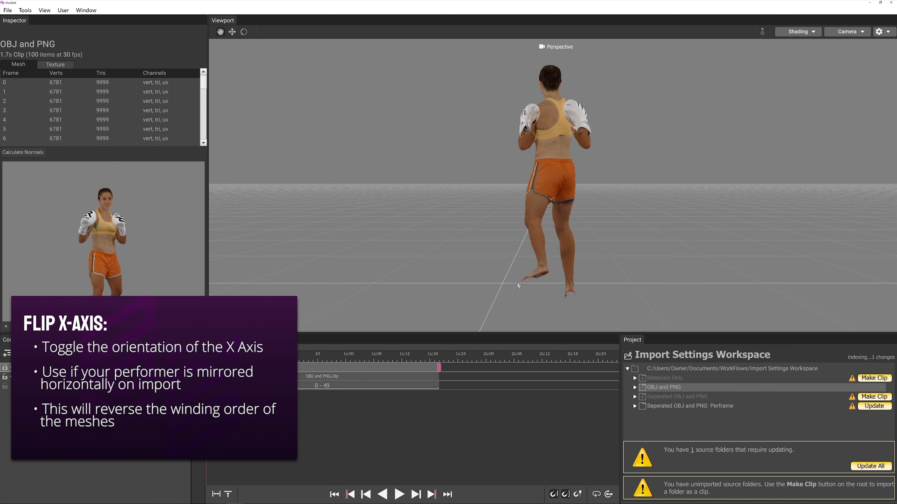
pyautogui.moveTo(516, 282); pyautogui.dragTo(458, 283)
# Step: Reimport the OBJ and PNG clip with Reverse Winding Order enabled in addition to Flip X-Axis
pyautogui.rightClick(759, 388)
pyautogui.click(783, 413)
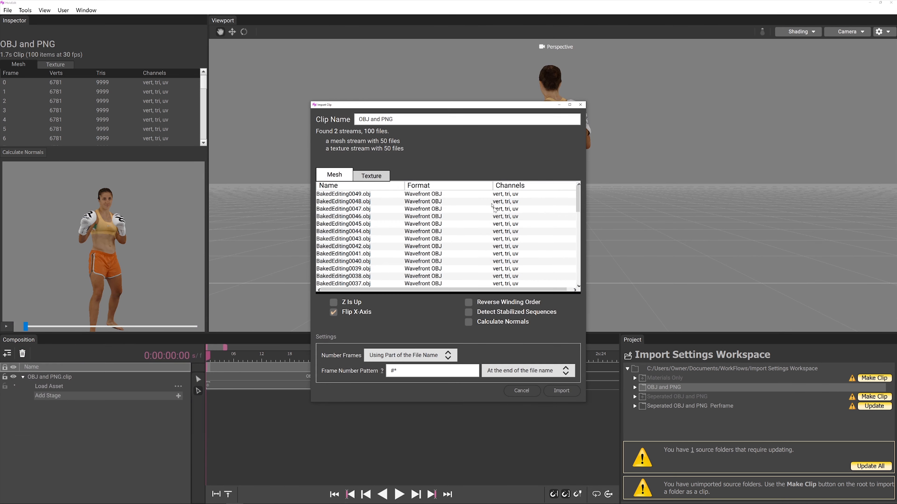
pyautogui.click(469, 303)
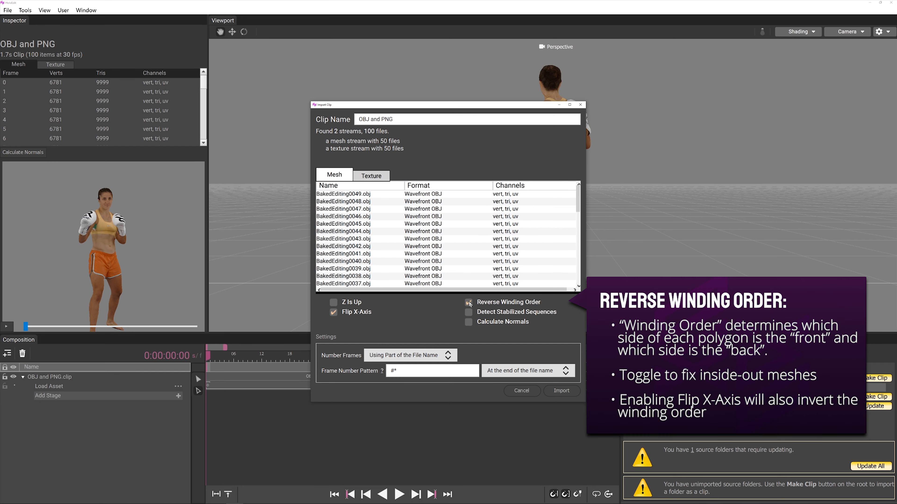
pyautogui.click(556, 392)
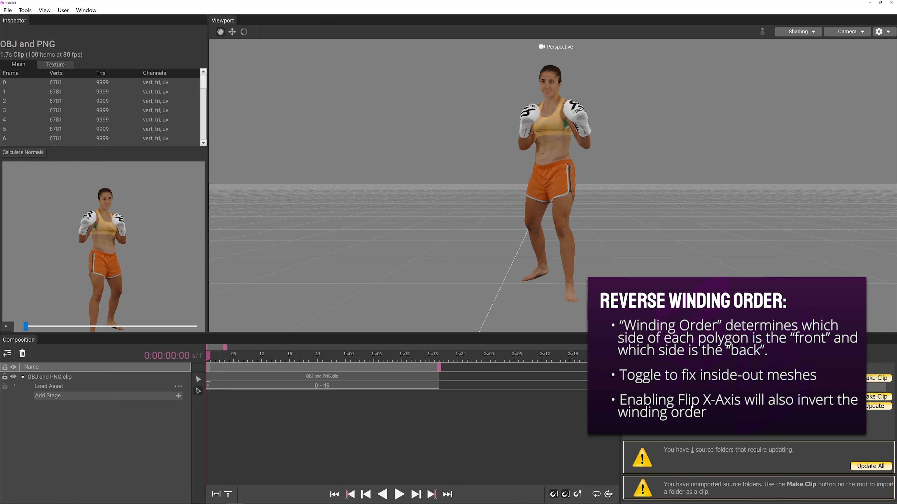
# Step: Reimport the OBJ and PNG clip with Reverse Winding Order and Flip X-Axis disabled and Detect Stabilized Sequences enabled
pyautogui.rightClick(687, 388)
pyautogui.click(704, 414)
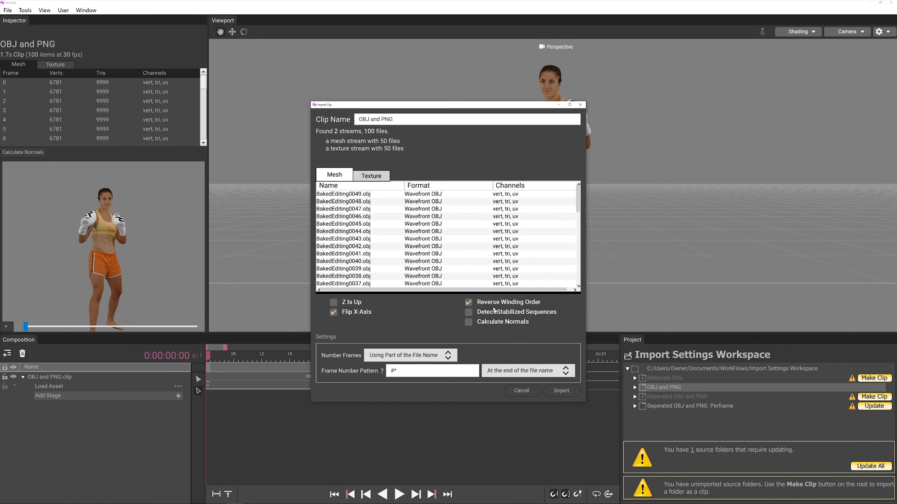
pyautogui.click(468, 303)
pyautogui.click(333, 312)
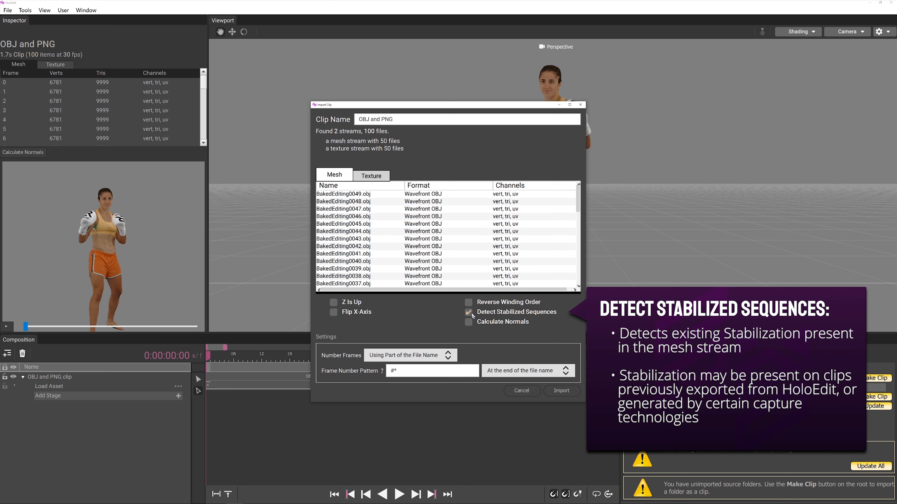
pyautogui.click(568, 391)
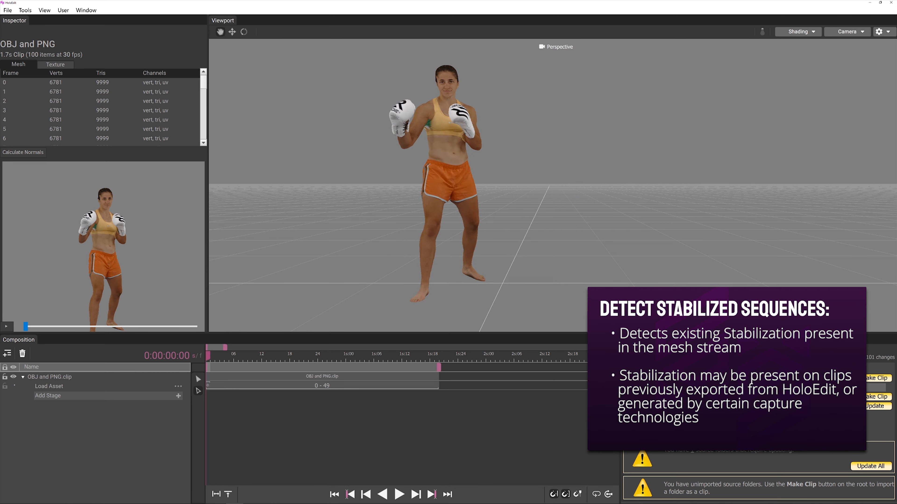
# Step: Reimport the OBJ and PNG clip with Calculate Normals enabled alongside Detect Stabilized Sequences
pyautogui.rightClick(664, 389)
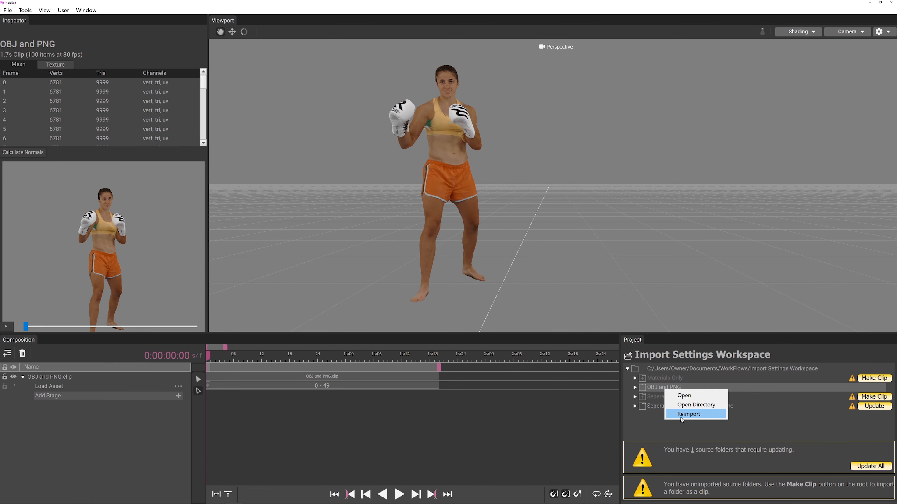
pyautogui.click(681, 415)
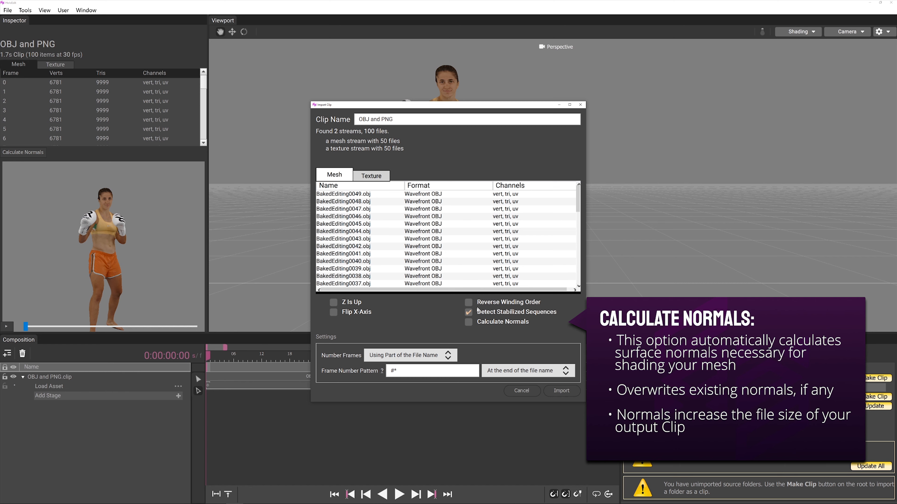
pyautogui.click(469, 323)
pyautogui.click(560, 390)
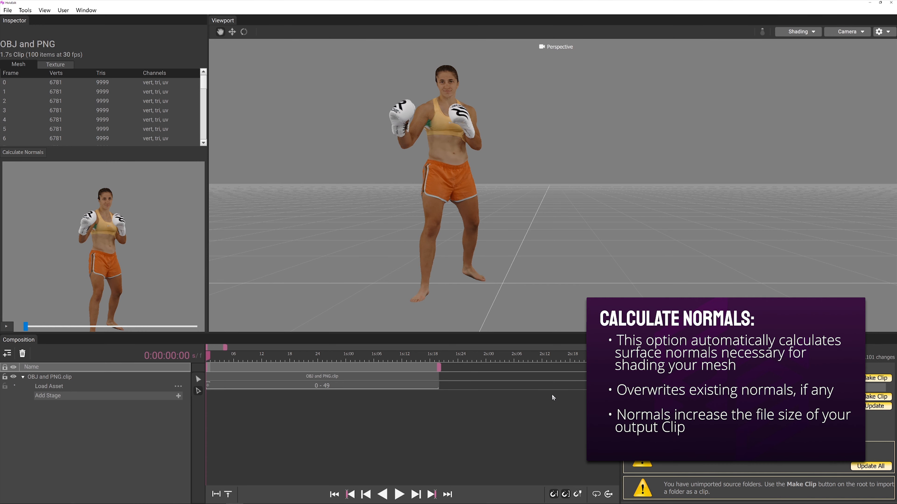
# Step: Turn on viewport lighting to inspect the performer's shading, and switch the lighting off again
pyautogui.click(763, 31)
pyautogui.moveTo(573, 175)
pyautogui.mouseDown()
pyautogui.moveTo(626, 177)
pyautogui.moveTo(538, 163)
pyautogui.moveTo(581, 171)
pyautogui.mouseUp()
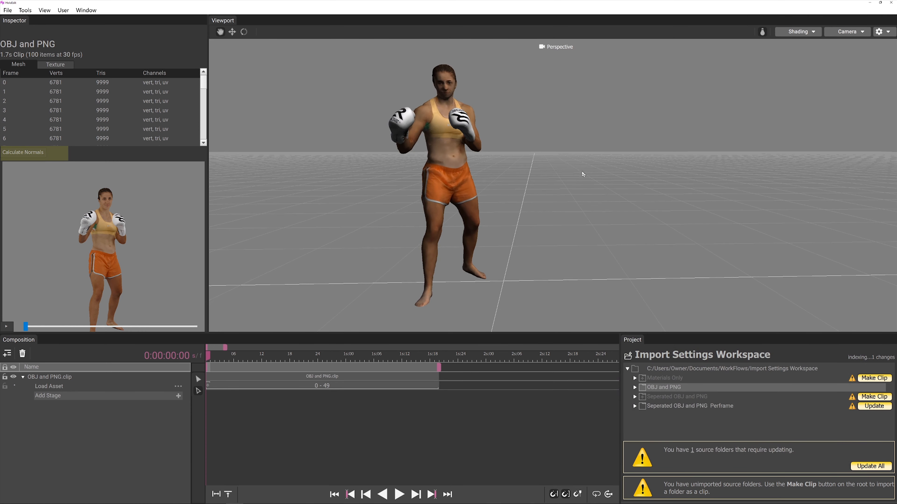
pyautogui.click(762, 31)
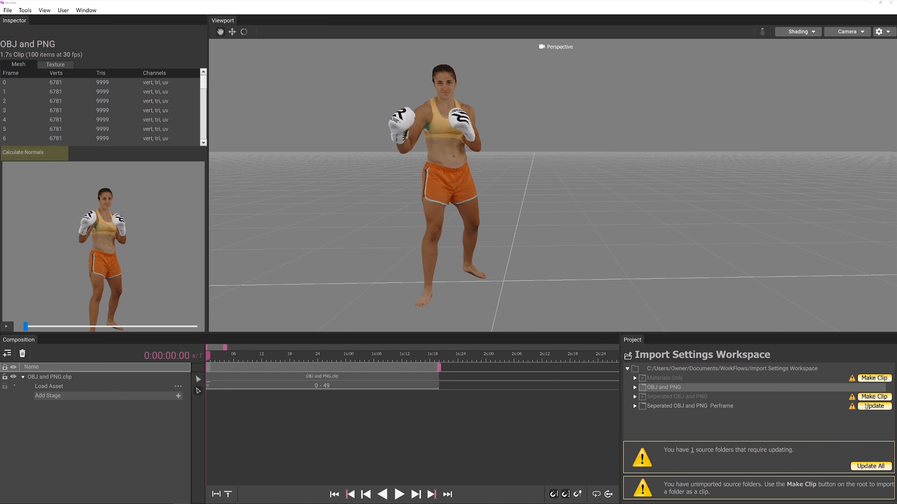
# Step: Open the reimport settings for the OBJ and PNG clip and review the Number Frames options, keeping Using Part of the File Name
pyautogui.rightClick(677, 387)
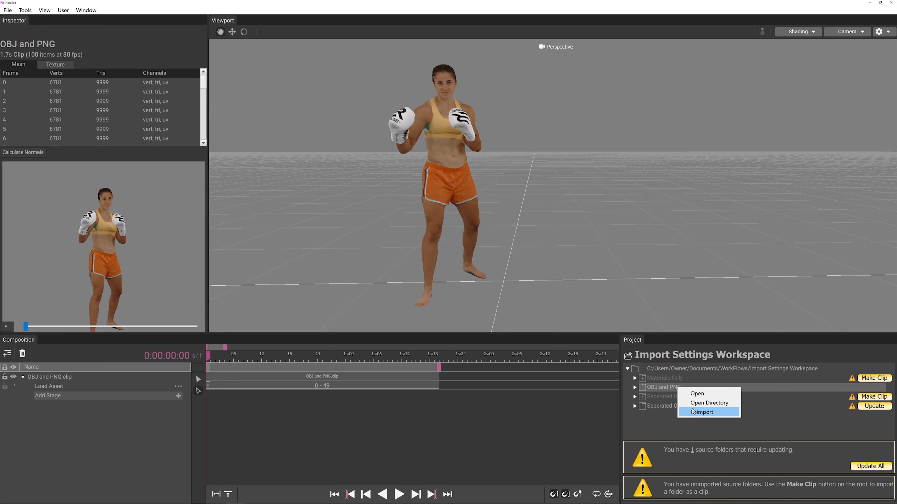
pyautogui.click(694, 414)
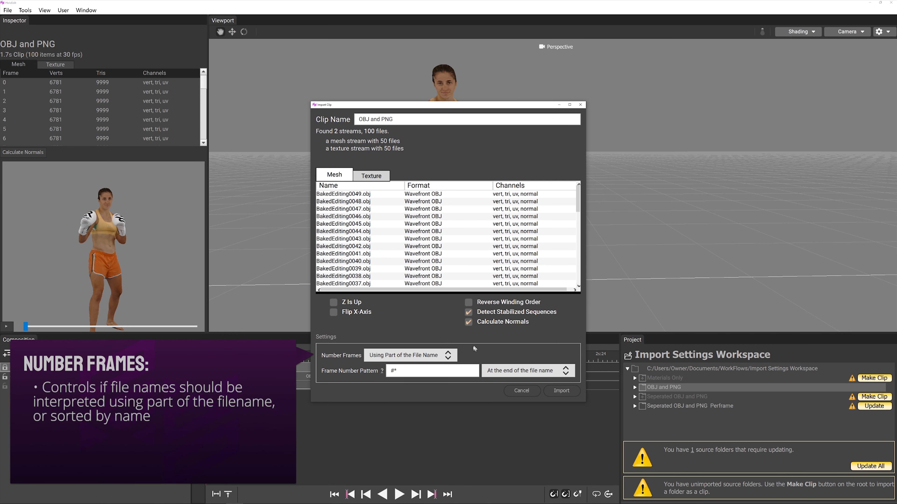
pyautogui.click(448, 354)
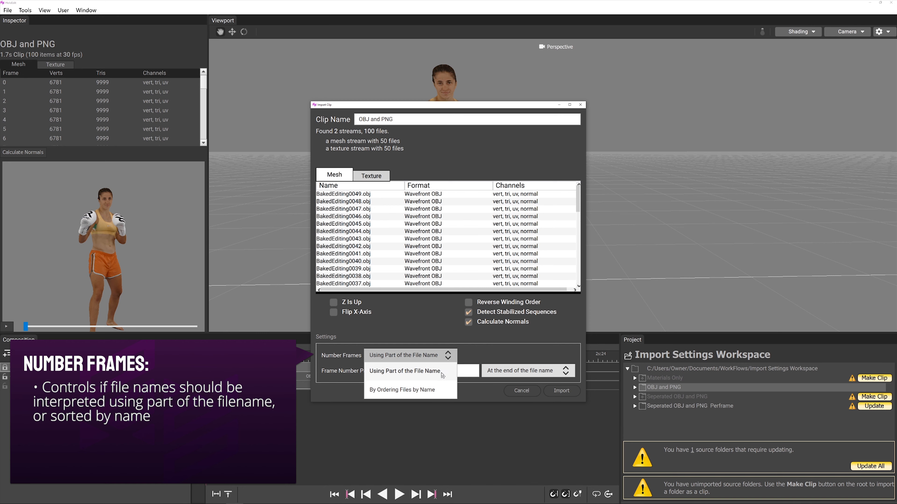
pyautogui.click(480, 353)
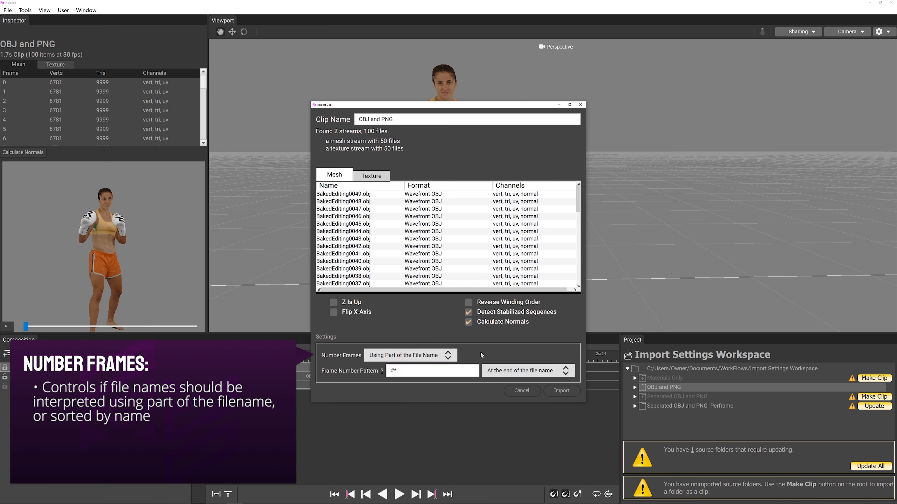